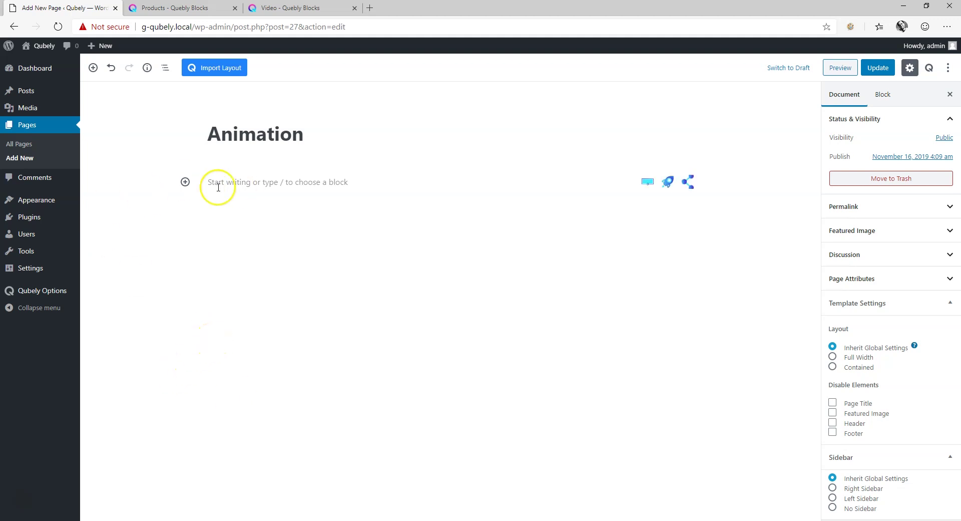
Insert a Qubely Icon block with a rocket below the 'Animation' title and select the icon
{"action": "left_click", "coordinate": [186, 182]}
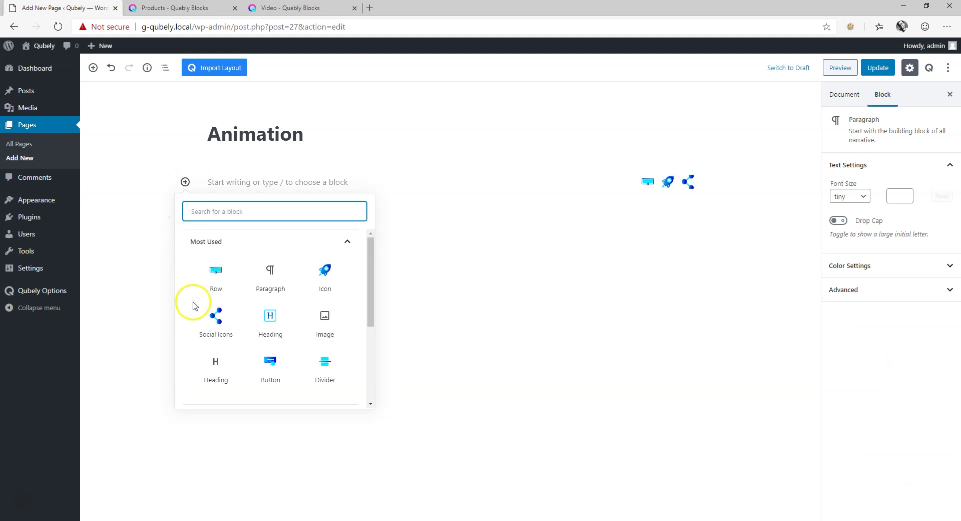
{"action": "left_click", "coordinate": [200, 241]}
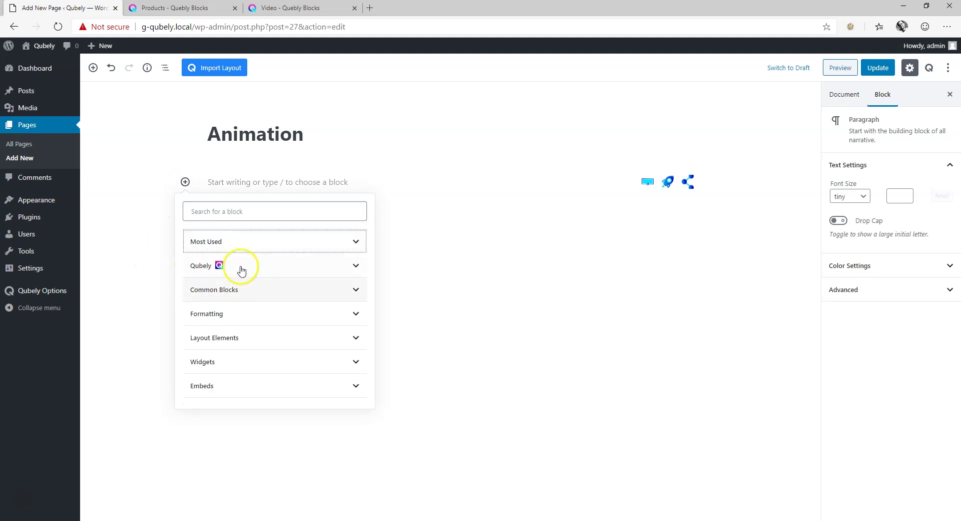
{"action": "left_click", "coordinate": [241, 268]}
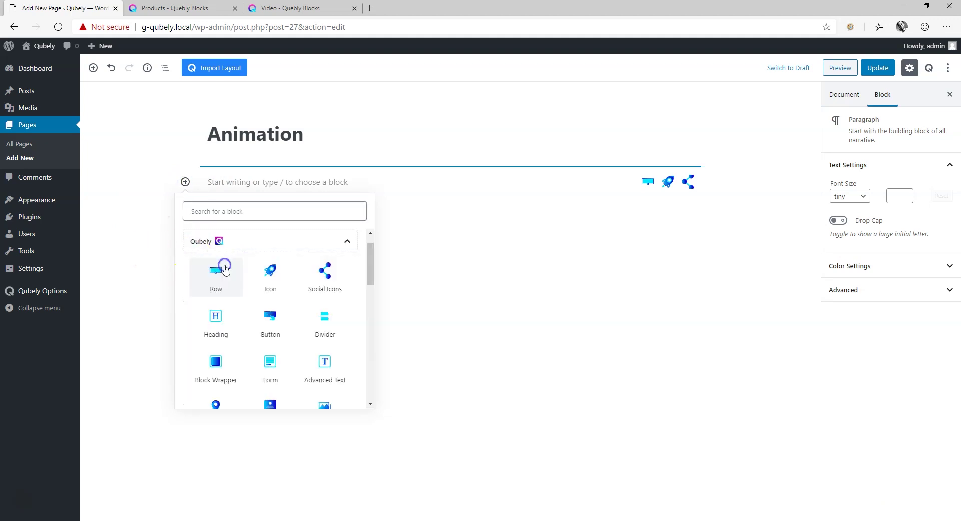
{"action": "left_click", "coordinate": [272, 282]}
{"action": "left_click", "coordinate": [453, 197]}
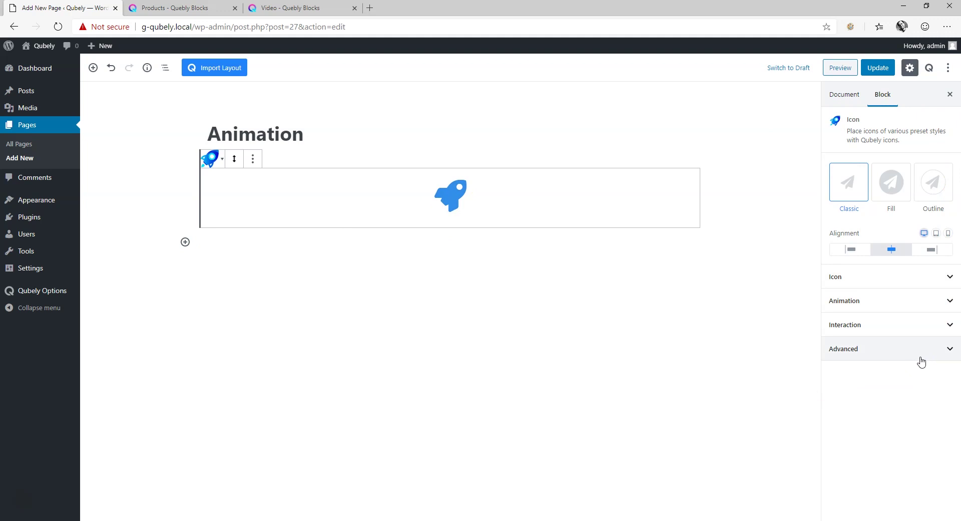
Give the rocket a Rotate animation (DownLeft, Once, duration 1000, ease-in-out)
{"action": "left_click", "coordinate": [848, 303]}
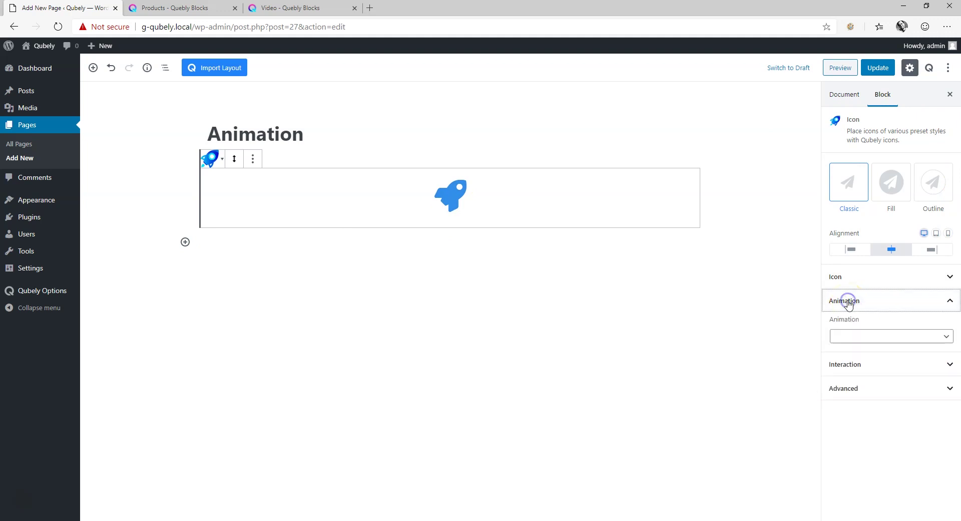
{"action": "left_click", "coordinate": [896, 336]}
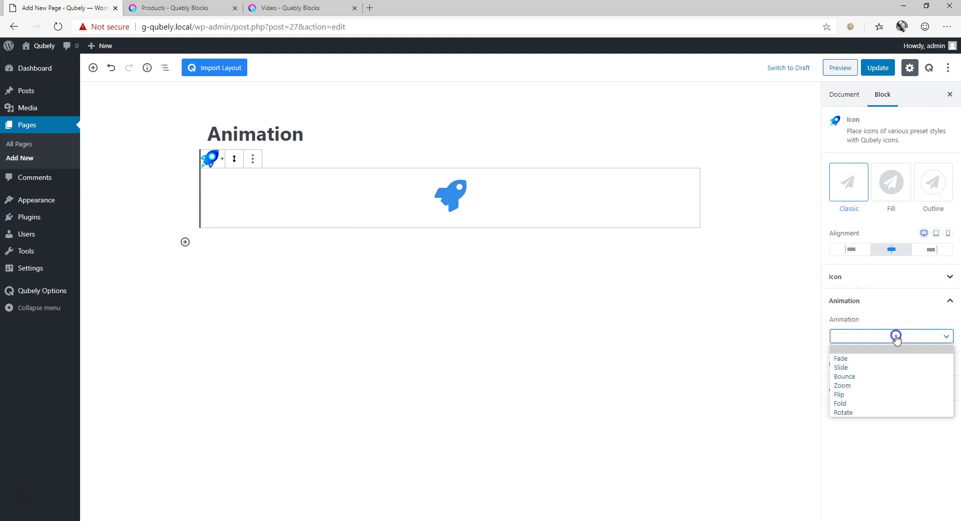
{"action": "left_click", "coordinate": [850, 414]}
{"action": "scroll", "coordinate": [945, 323], "scroll_direction": "down", "scroll_amount": 2}
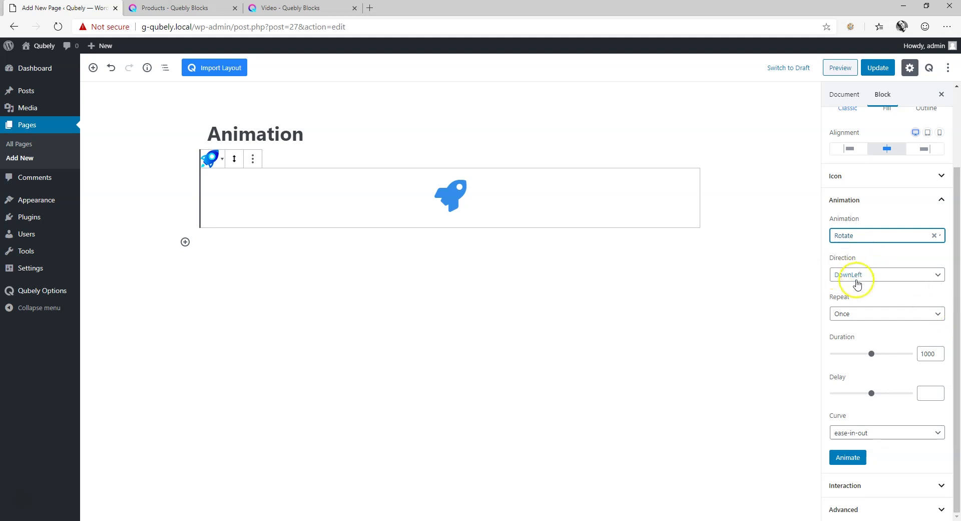
Preview the rocket's Rotate animation several times
{"action": "left_click", "coordinate": [848, 457]}
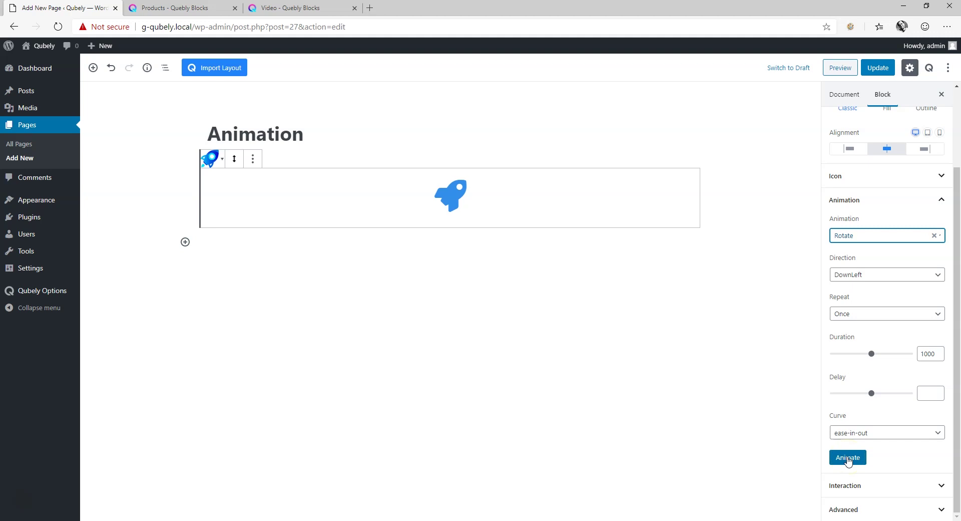
{"action": "left_click", "coordinate": [848, 457]}
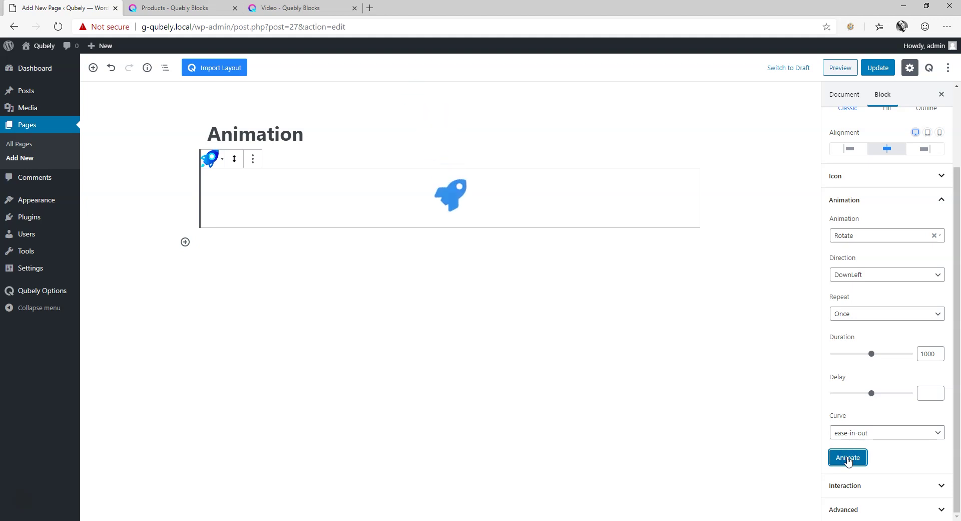
{"action": "left_click", "coordinate": [847, 457]}
{"action": "left_click", "coordinate": [848, 457]}
{"action": "left_click", "coordinate": [848, 457]}
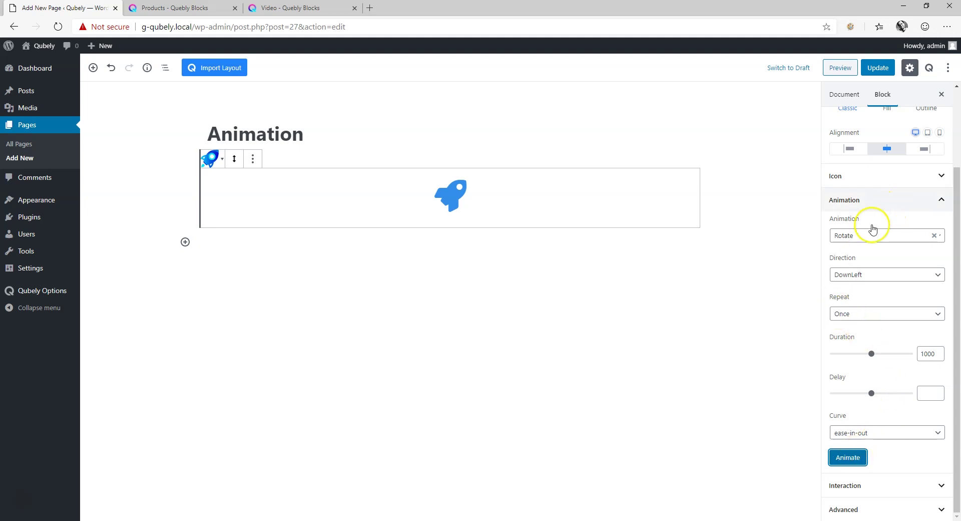
Change the rotation direction to UpLeft and preview it
{"action": "left_click", "coordinate": [860, 237]}
{"action": "left_click", "coordinate": [859, 238]}
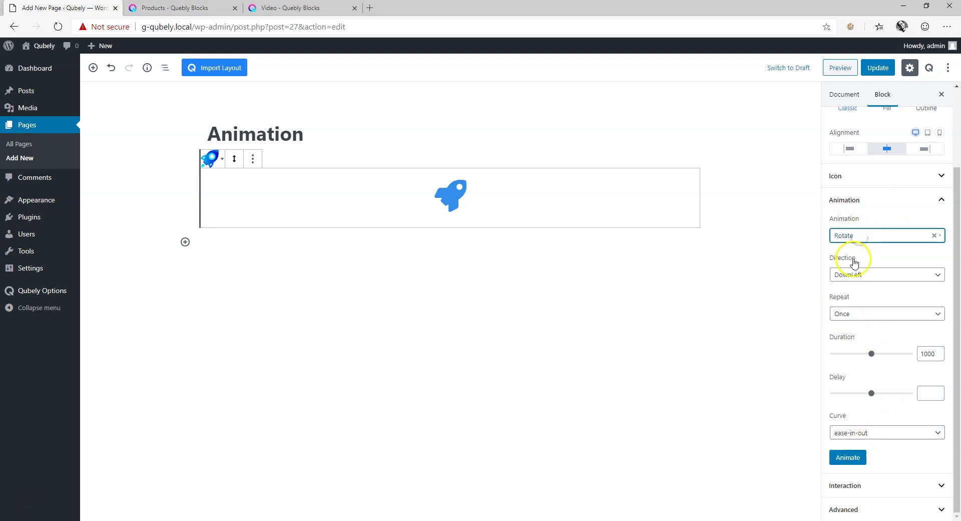
{"action": "left_click", "coordinate": [852, 275]}
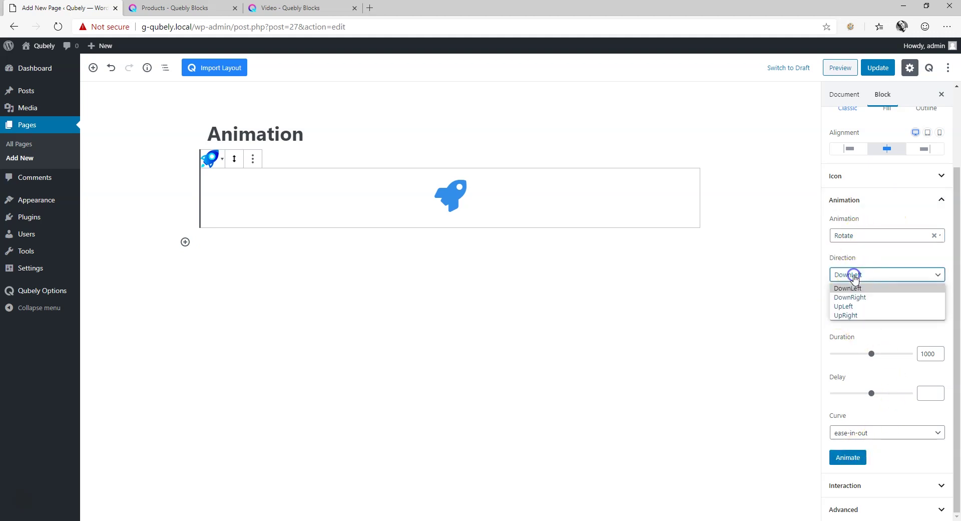
{"action": "left_click", "coordinate": [844, 306]}
{"action": "left_click", "coordinate": [846, 461]}
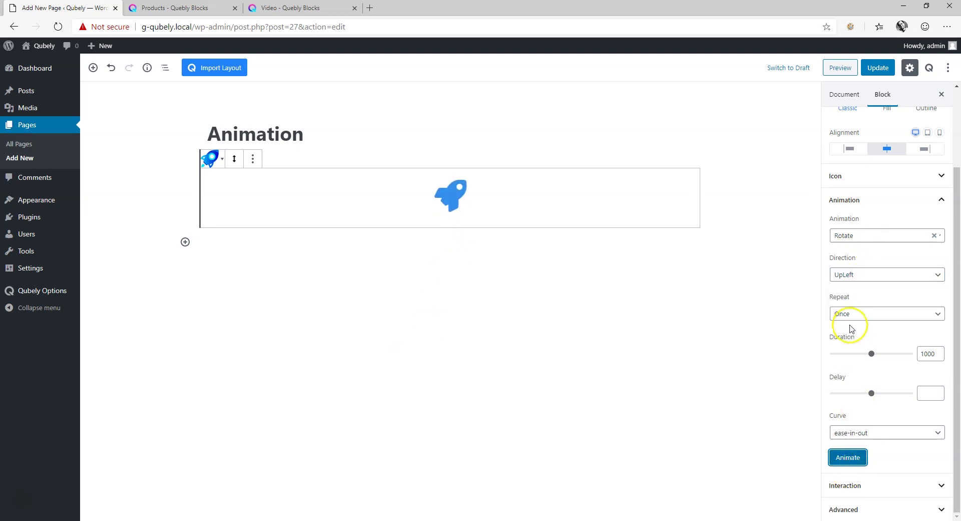
Try Repeat set to Loop with a preview, then return Repeat to Once and replay
{"action": "left_click", "coordinate": [863, 317]}
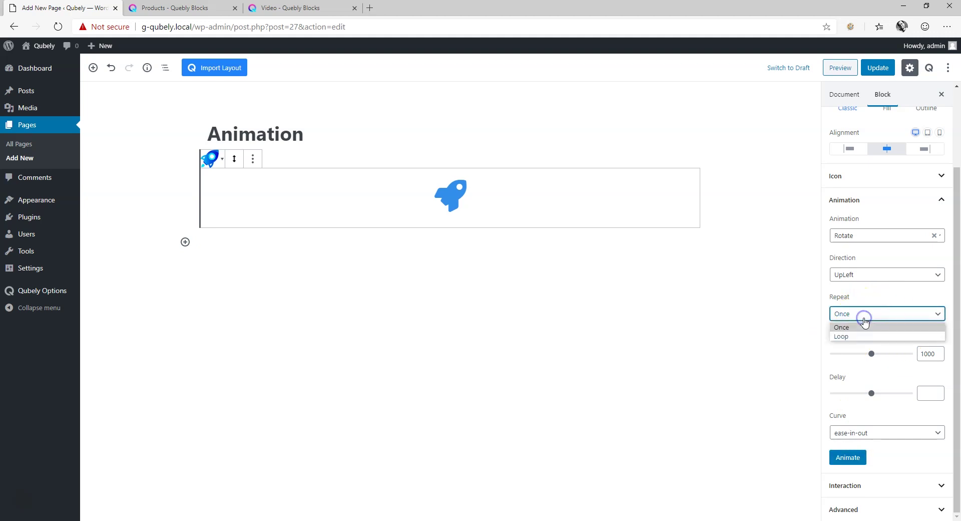
{"action": "left_click", "coordinate": [865, 319]}
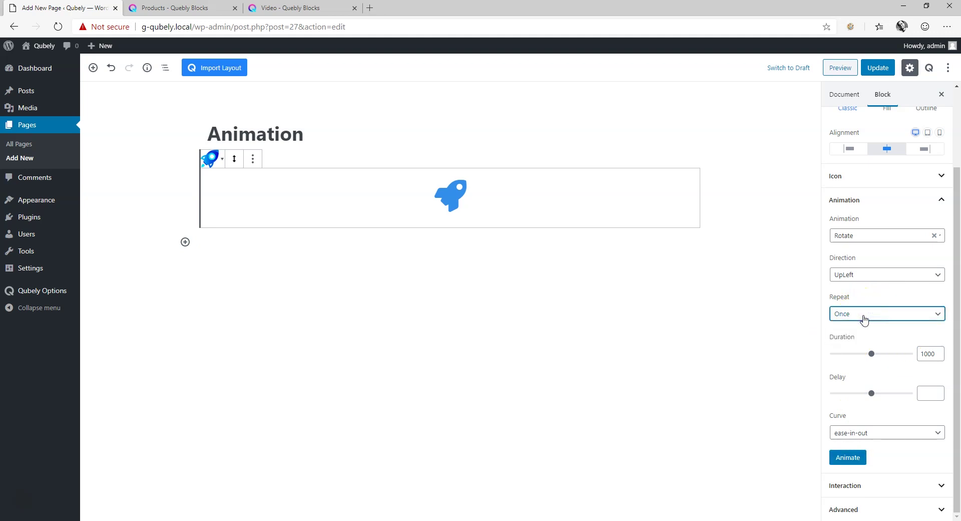
{"action": "left_click", "coordinate": [865, 318]}
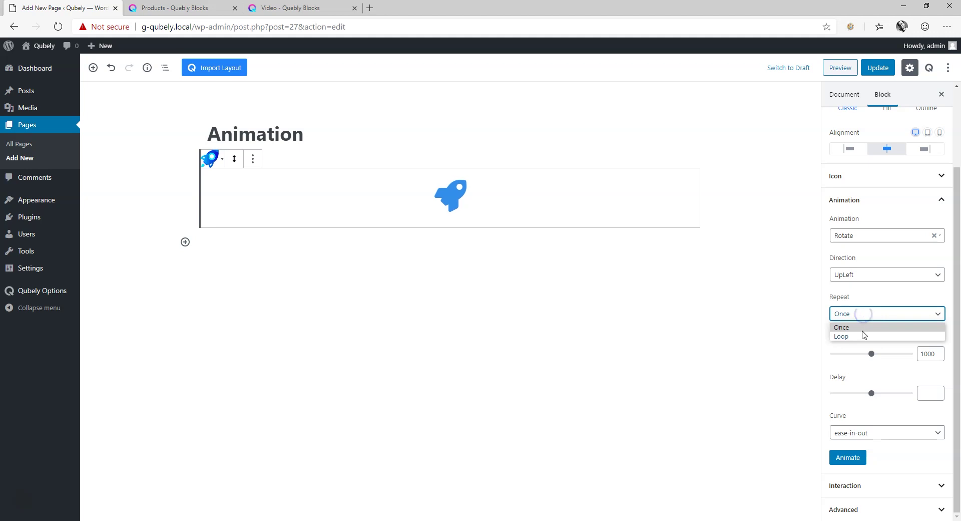
{"action": "left_click", "coordinate": [862, 335]}
{"action": "left_click", "coordinate": [847, 457]}
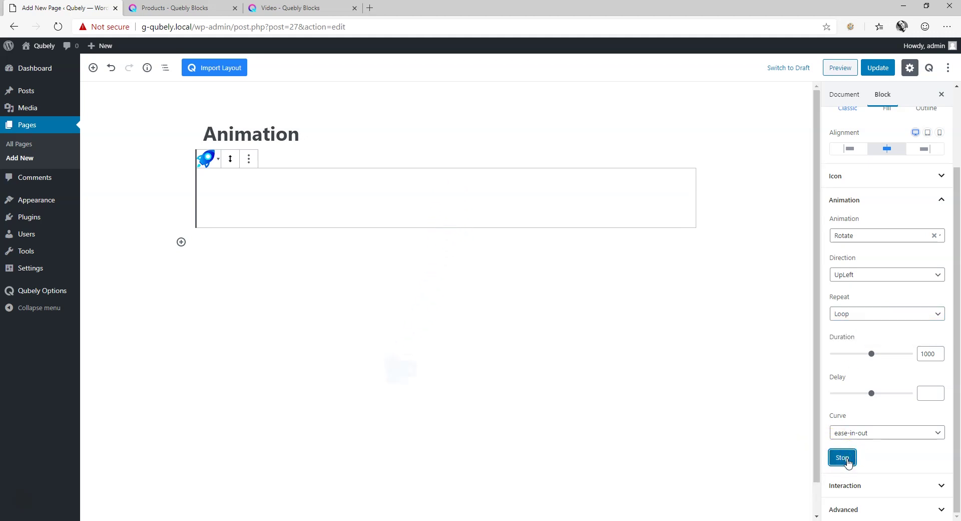
{"action": "left_click", "coordinate": [862, 316]}
{"action": "left_click", "coordinate": [857, 327]}
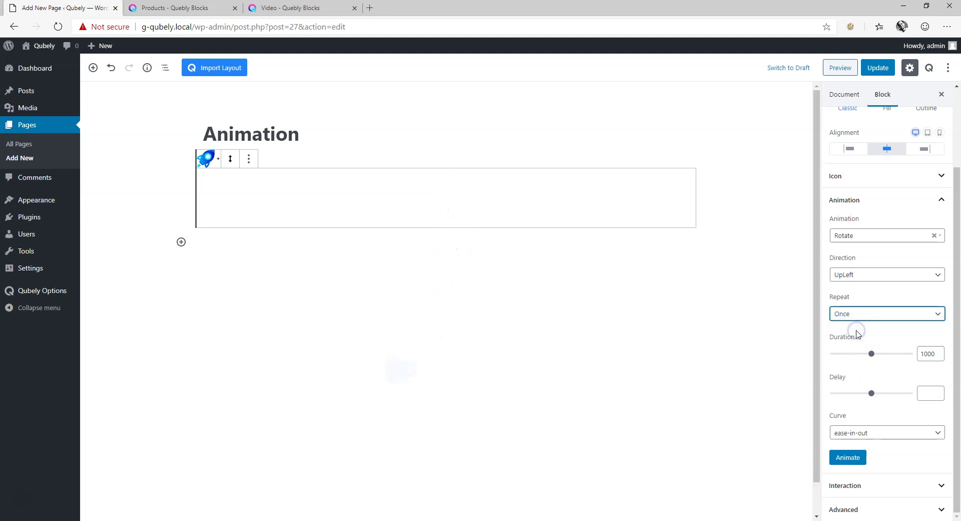
{"action": "left_click", "coordinate": [854, 460]}
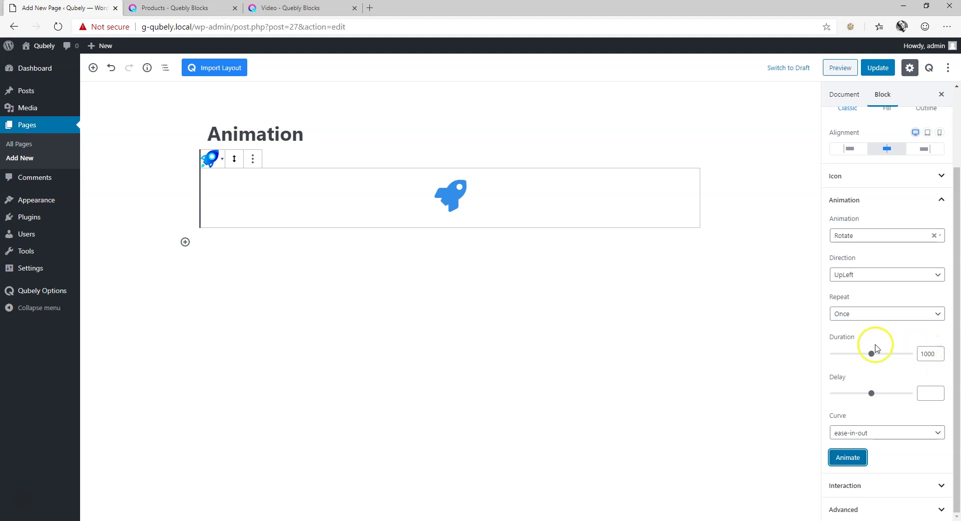
Set the animation duration to 1763 and delay to 3000, previewing the delayed rotation
{"action": "left_click_drag", "start_coordinate": [871, 354], "coordinate": [879, 355]}
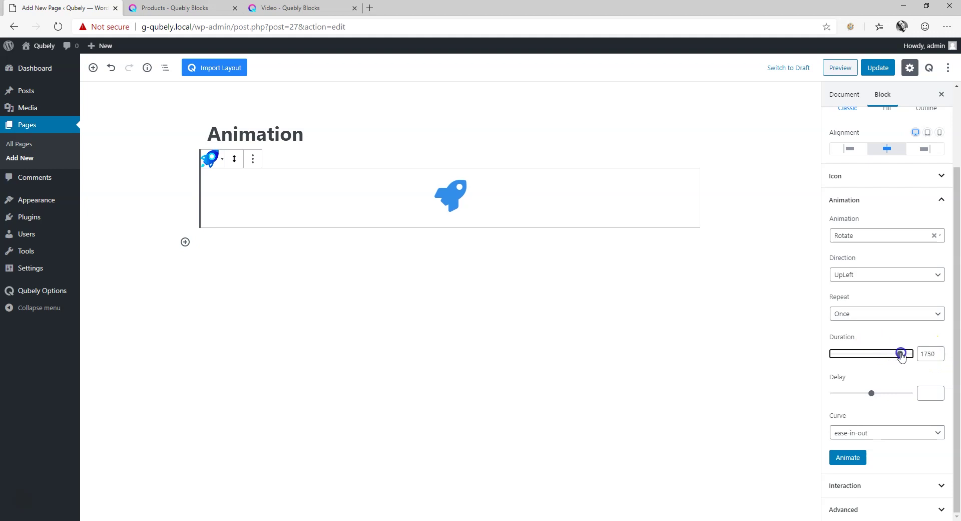
{"action": "left_click", "coordinate": [871, 394]}
{"action": "left_click_drag", "start_coordinate": [872, 396], "coordinate": [862, 396]}
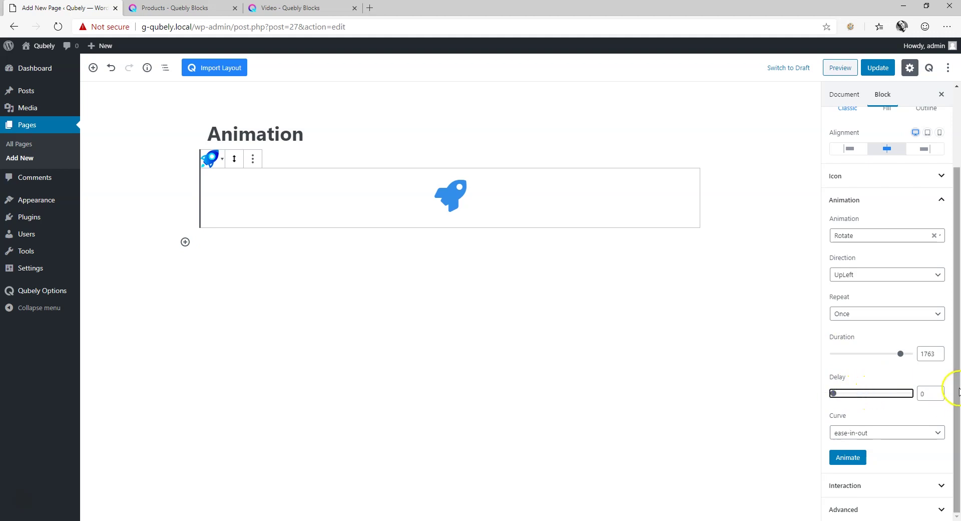
{"action": "left_click", "coordinate": [848, 458]}
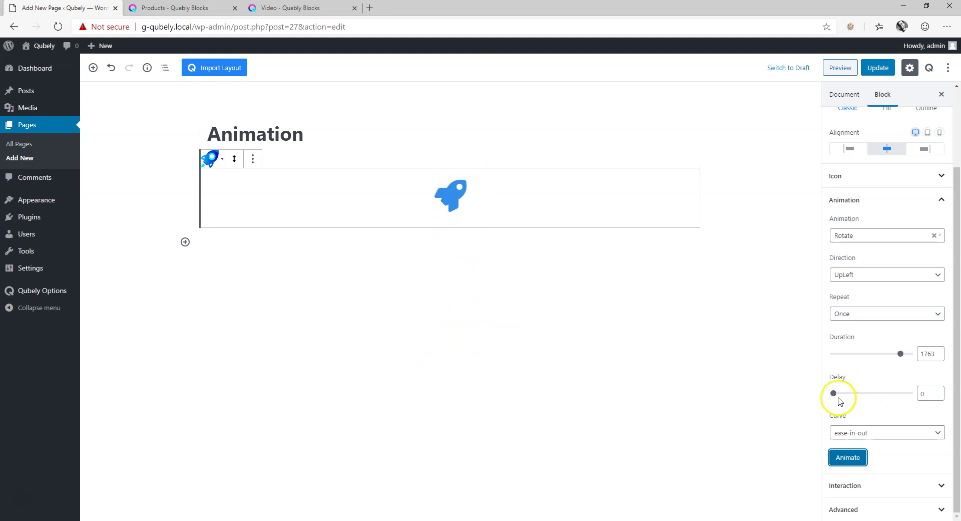
{"action": "left_click_drag", "start_coordinate": [842, 398], "coordinate": [861, 400]}
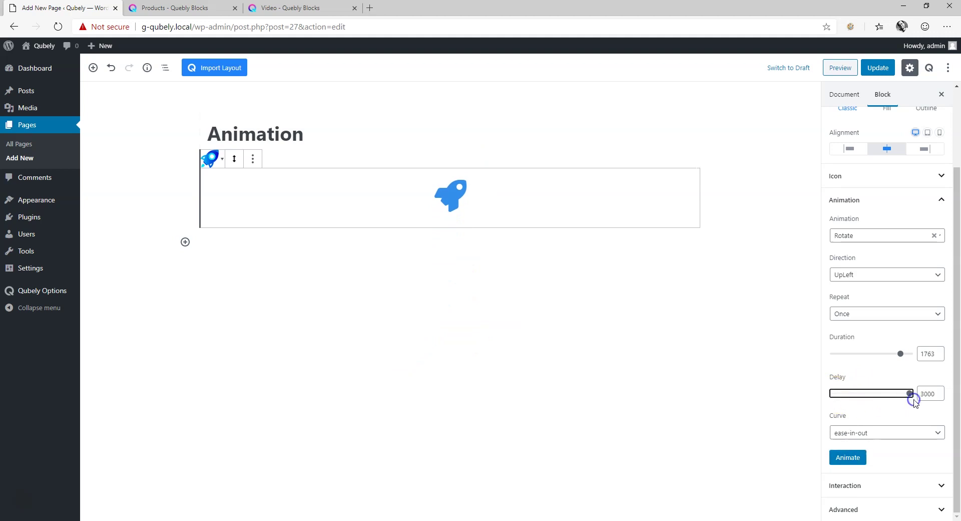
{"action": "left_click", "coordinate": [849, 457]}
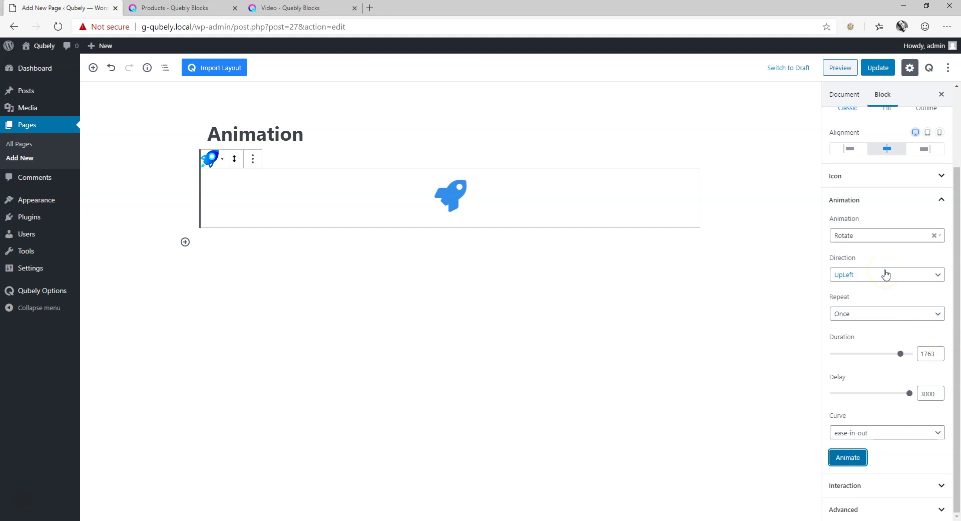
Remove the rocket Icon block and import the Contact 10 section from the layout library
{"action": "left_click", "coordinate": [252, 159]}
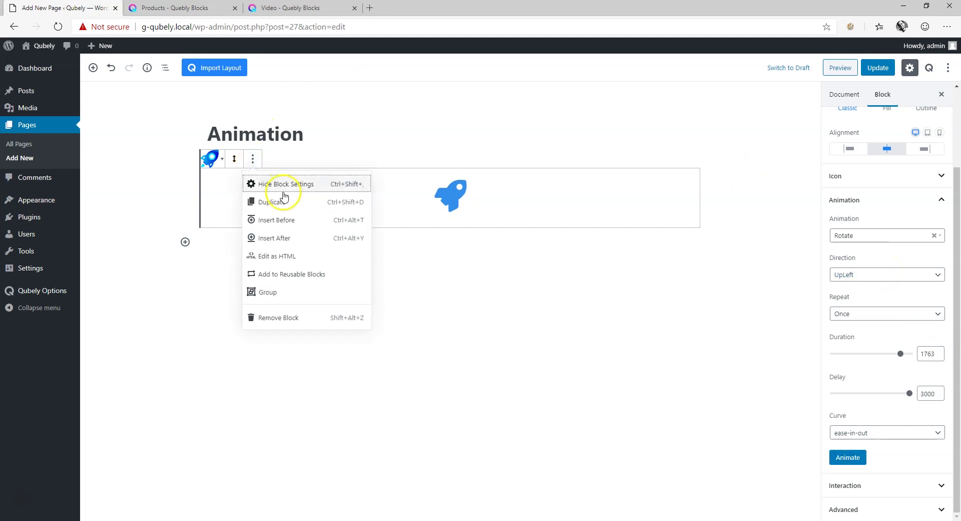
{"action": "left_click", "coordinate": [289, 319]}
{"action": "left_click", "coordinate": [204, 70]}
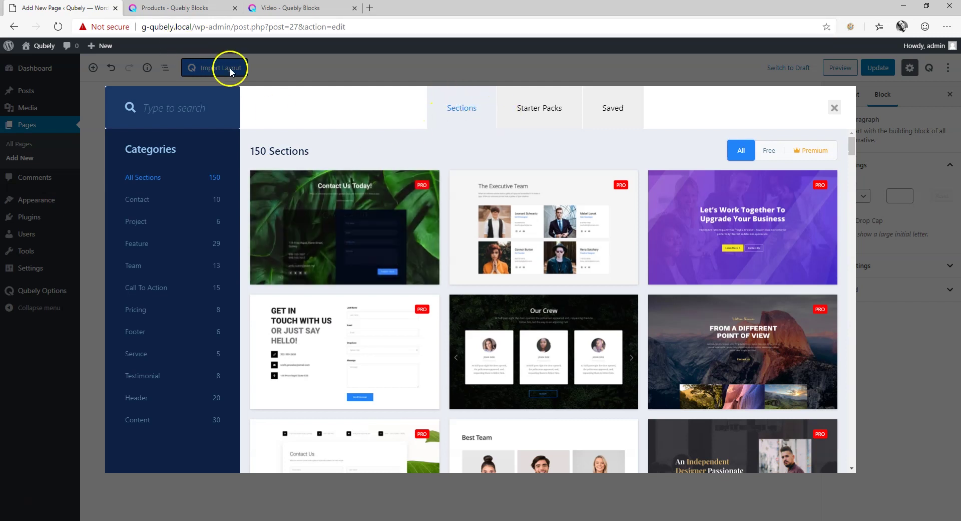
{"action": "left_click", "coordinate": [376, 236]}
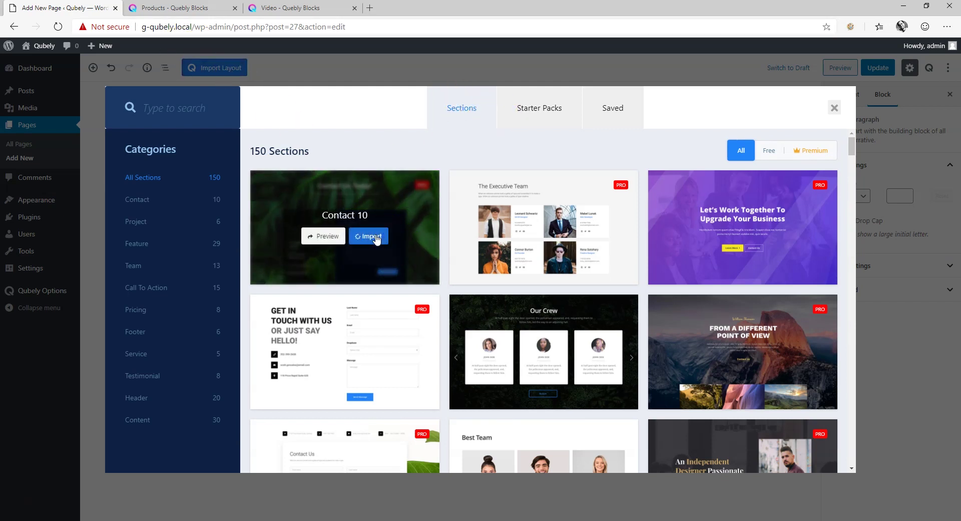
{"action": "scroll", "coordinate": [573, 235], "scroll_direction": "down", "scroll_amount": 2}
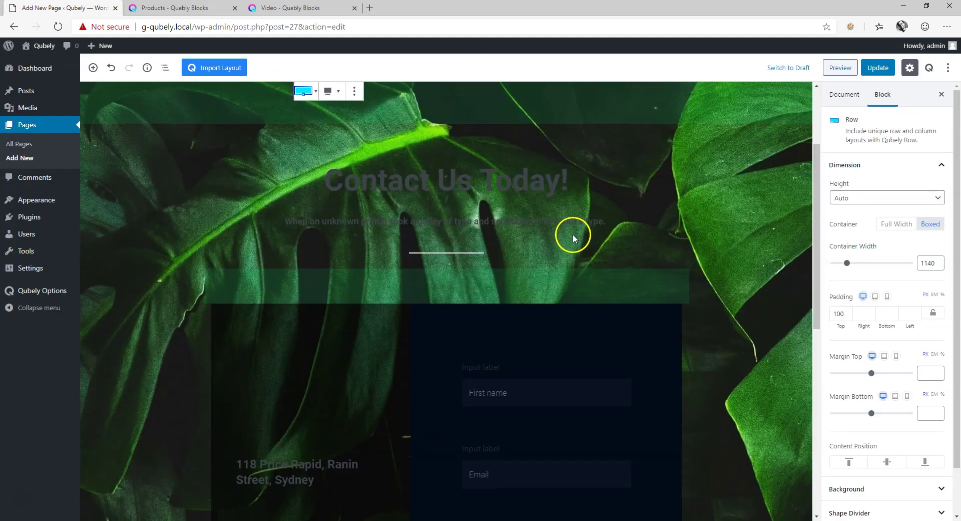
{"action": "scroll", "coordinate": [371, 195], "scroll_direction": "up", "scroll_amount": 2}
{"action": "left_click", "coordinate": [354, 187]}
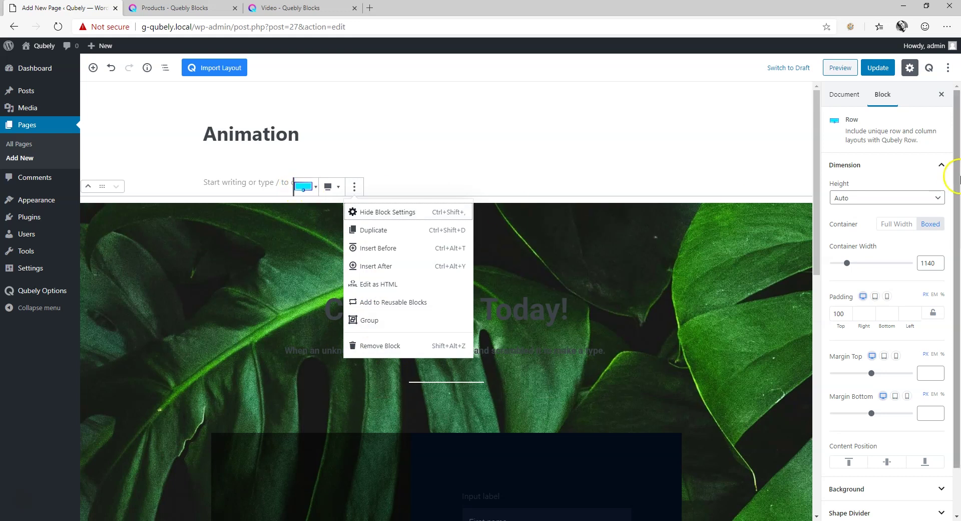
{"action": "left_click", "coordinate": [166, 68]}
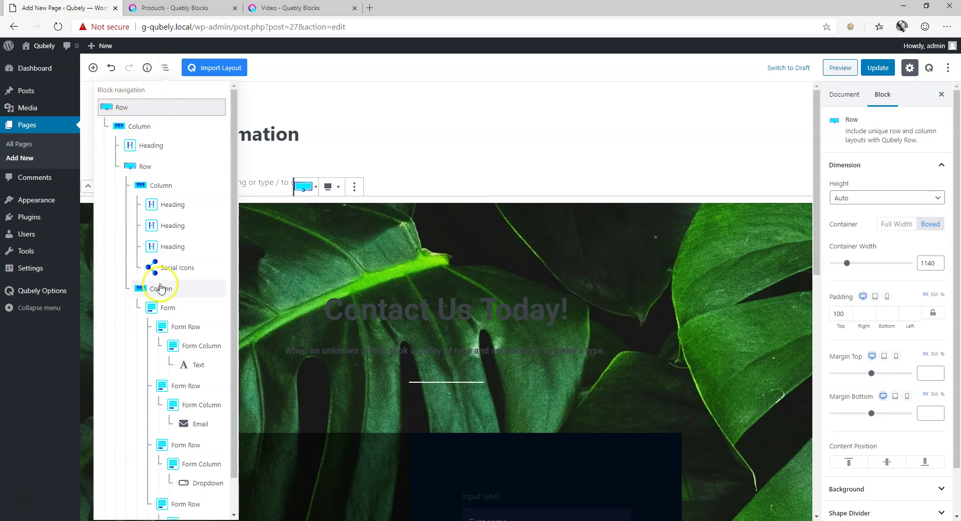
{"action": "scroll", "coordinate": [300, 236], "scroll_direction": "down", "scroll_amount": 2}
{"action": "scroll", "coordinate": [328, 234], "scroll_direction": "up", "scroll_amount": 2}
{"action": "scroll", "coordinate": [181, 300], "scroll_direction": "down", "scroll_amount": 1}
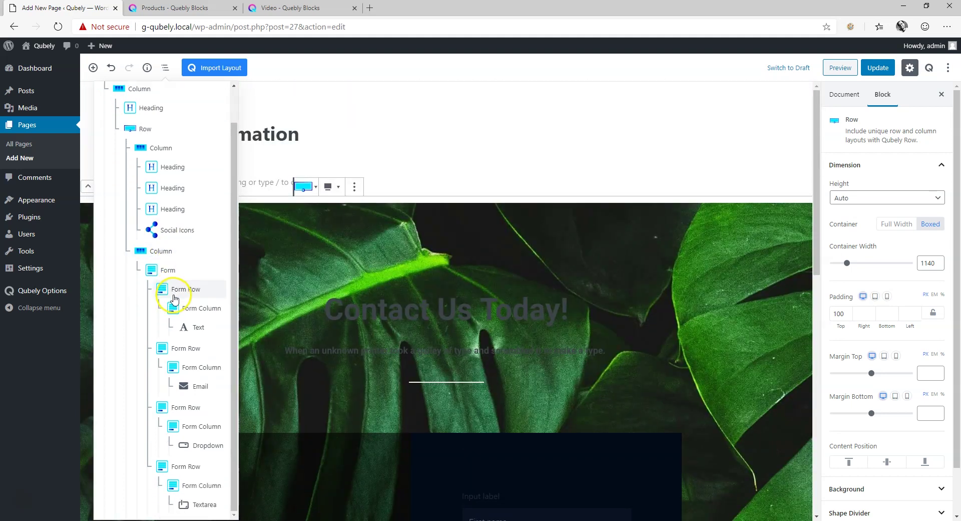
{"action": "scroll", "coordinate": [193, 250], "scroll_direction": "up", "scroll_amount": 1}
{"action": "scroll", "coordinate": [389, 272], "scroll_direction": "down", "scroll_amount": 6}
{"action": "scroll", "coordinate": [399, 287], "scroll_direction": "down", "scroll_amount": 5}
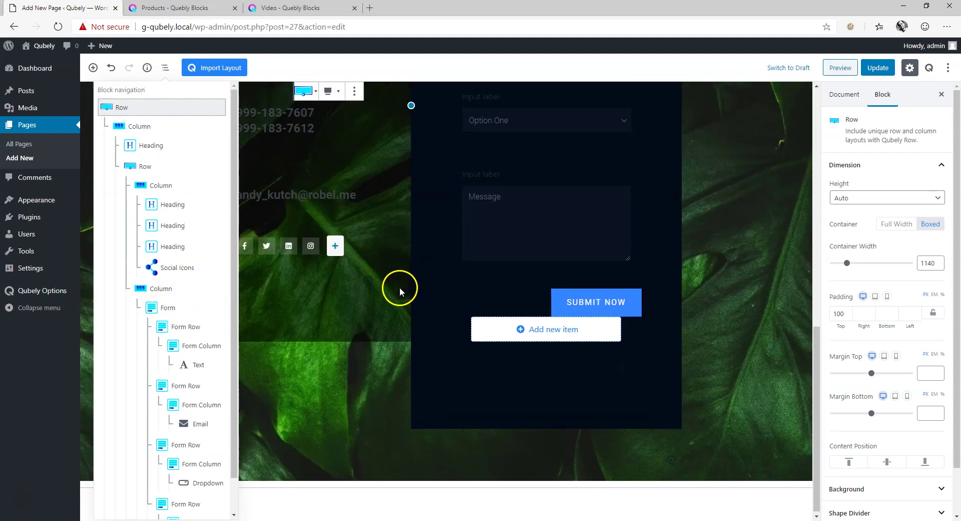
{"action": "scroll", "coordinate": [399, 286], "scroll_direction": "up", "scroll_amount": 10}
{"action": "left_click", "coordinate": [400, 287]}
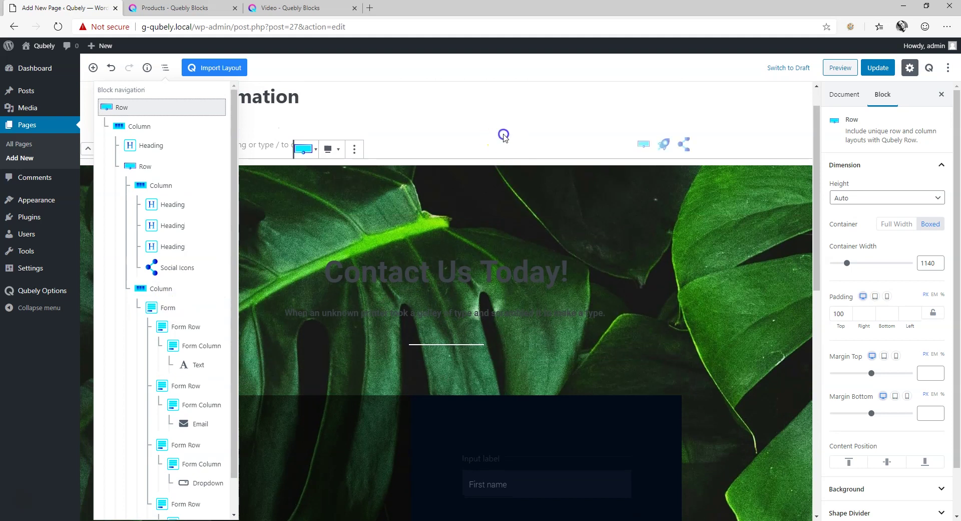
{"action": "left_click", "coordinate": [499, 143]}
{"action": "scroll", "coordinate": [494, 169], "scroll_direction": "down", "scroll_amount": 8}
{"action": "scroll", "coordinate": [503, 195], "scroll_direction": "up", "scroll_amount": 8}
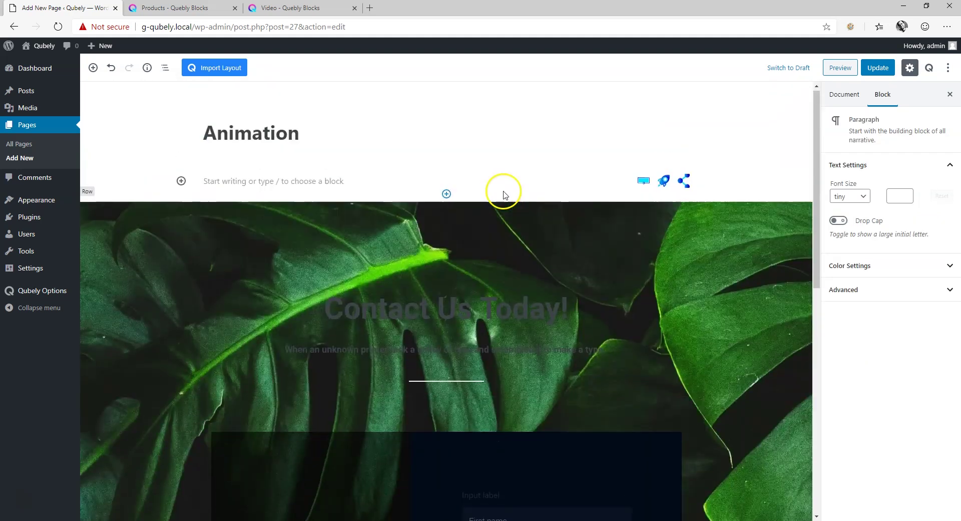
Select the contact row, give it a Zoom animation from Center, and preview it repeatedly
{"action": "left_click", "coordinate": [599, 235]}
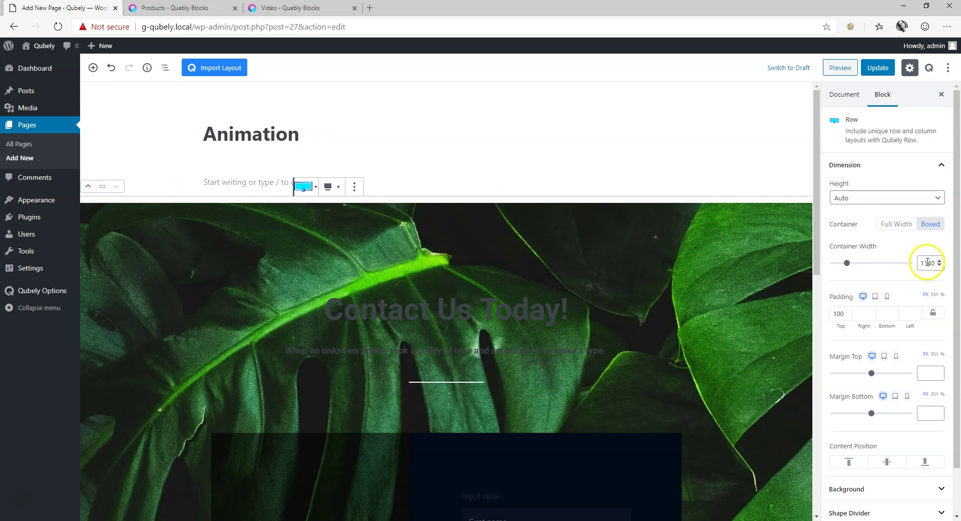
{"action": "scroll", "coordinate": [927, 256], "scroll_direction": "down", "scroll_amount": 1}
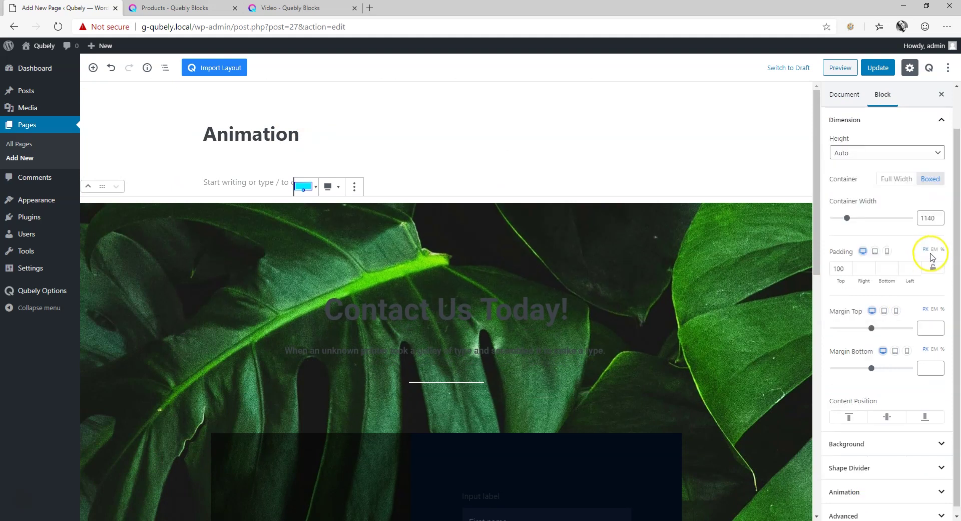
{"action": "left_click", "coordinate": [853, 487]}
{"action": "left_click_drag", "start_coordinate": [956, 367], "coordinate": [957, 400]}
{"action": "left_click", "coordinate": [932, 483]}
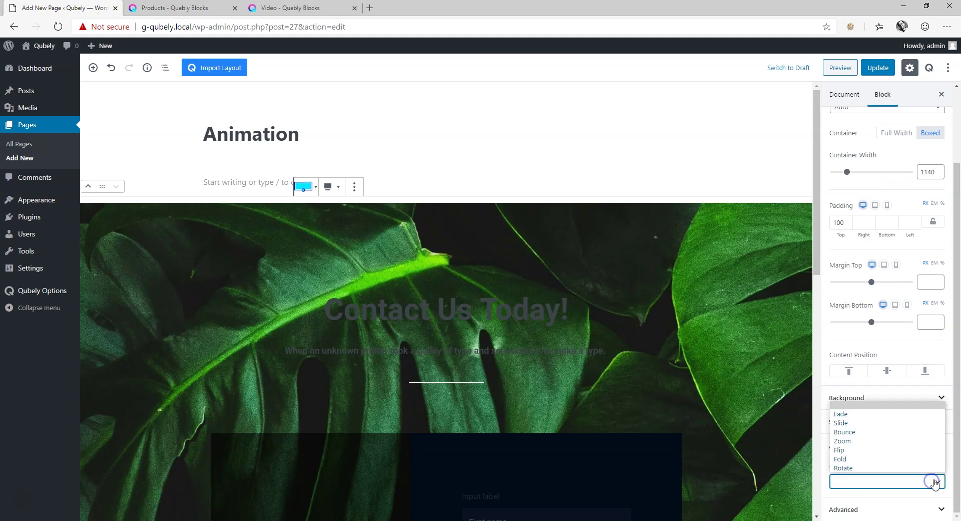
{"action": "left_click", "coordinate": [888, 441]}
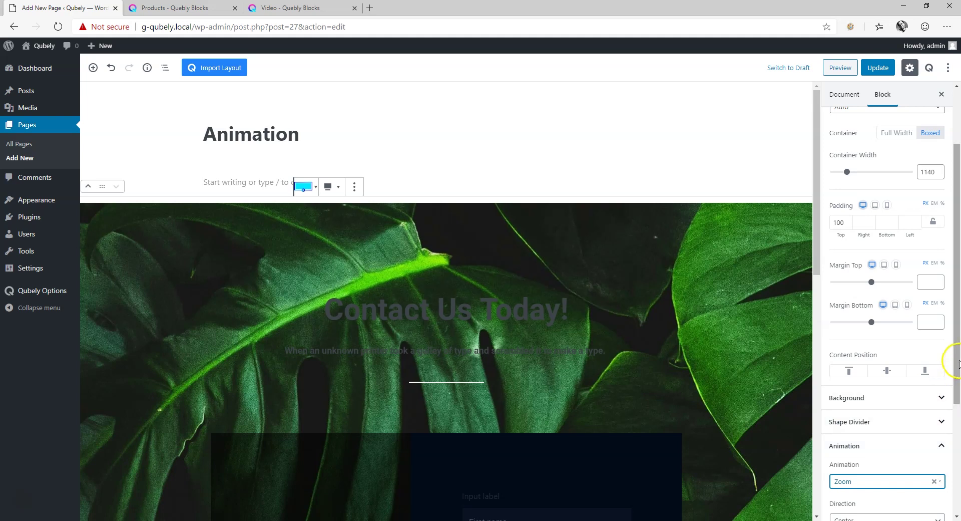
{"action": "left_click_drag", "start_coordinate": [957, 360], "coordinate": [956, 470]}
{"action": "left_click", "coordinate": [856, 483]}
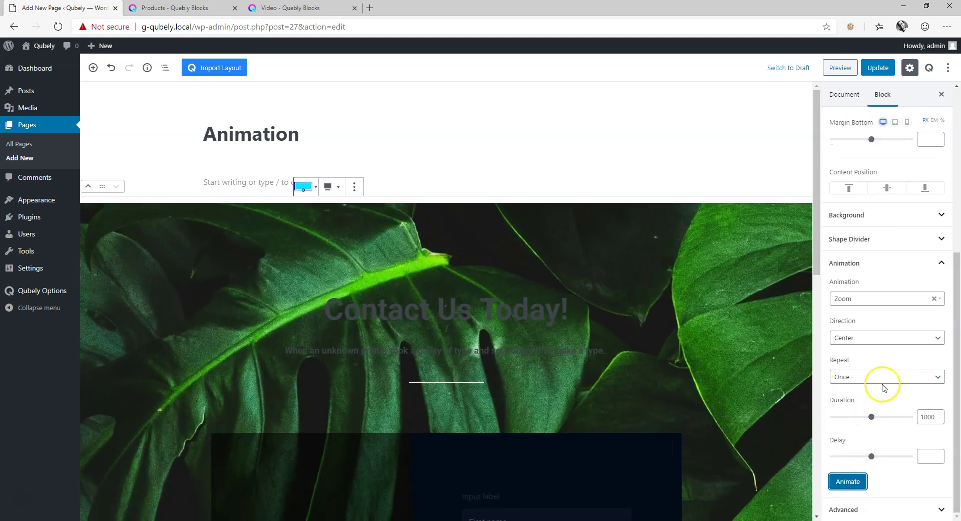
{"action": "left_click", "coordinate": [846, 482]}
{"action": "left_click", "coordinate": [848, 482]}
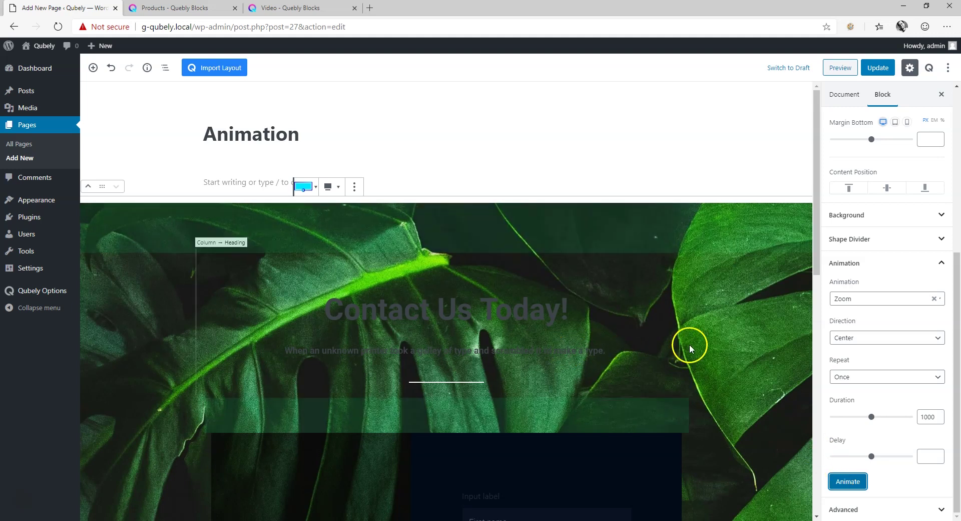
Switch the row's animation to Fade with direction Up and preview it
{"action": "left_click", "coordinate": [875, 300]}
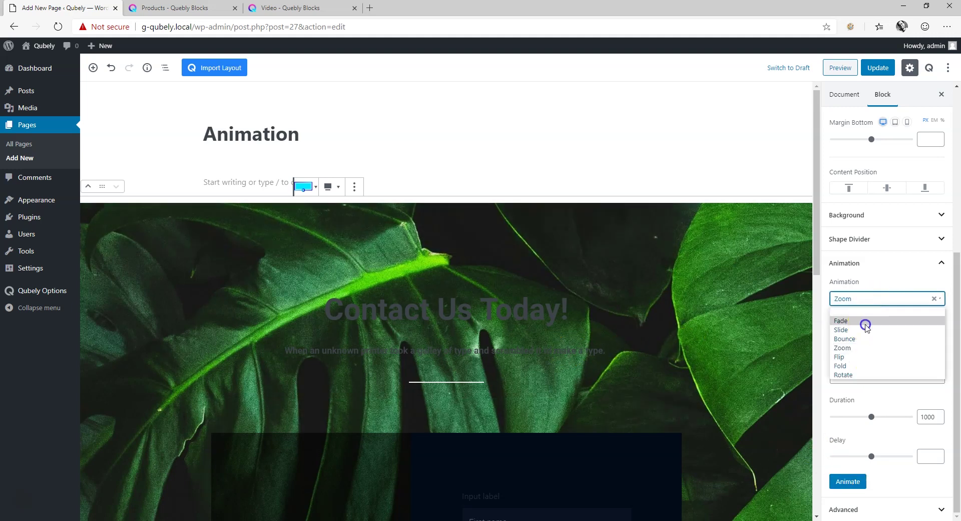
{"action": "left_click", "coordinate": [864, 321]}
{"action": "left_click", "coordinate": [890, 338]}
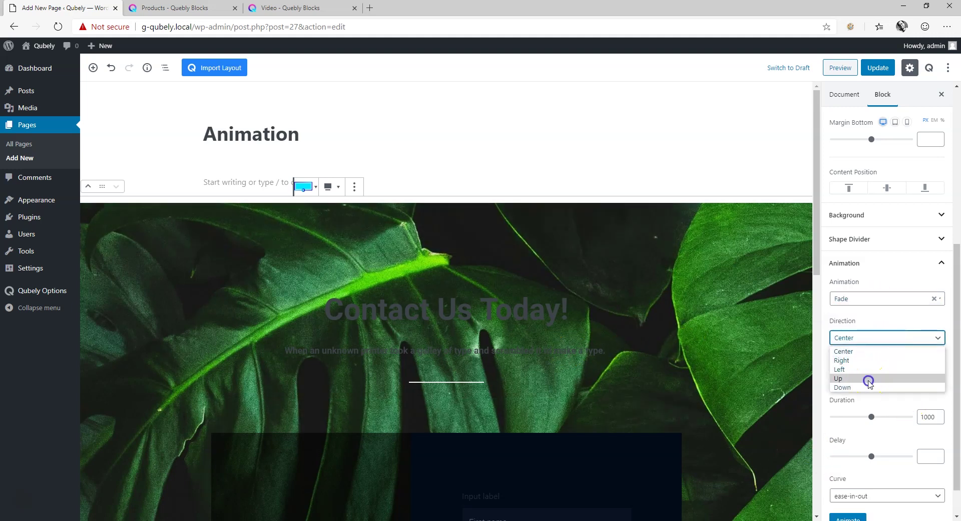
{"action": "left_click", "coordinate": [869, 379]}
{"action": "scroll", "coordinate": [874, 451], "scroll_direction": "down", "scroll_amount": 1}
{"action": "left_click", "coordinate": [848, 482]}
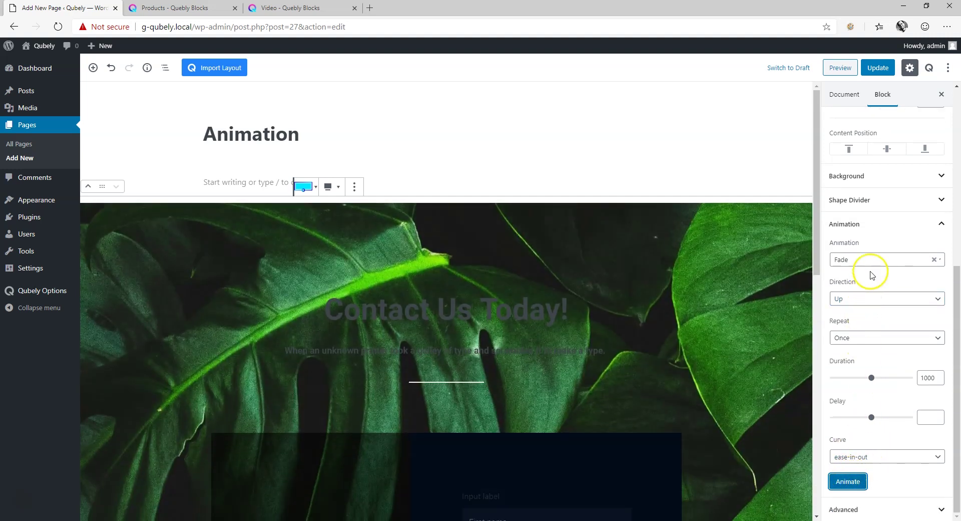
Change the row's animation to Slide from the Right and preview it
{"action": "left_click", "coordinate": [871, 258]}
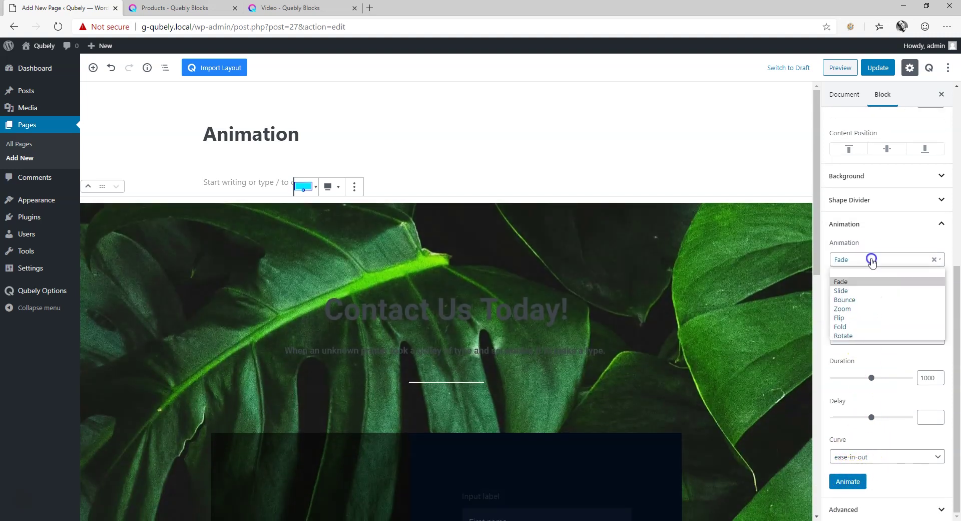
{"action": "left_click", "coordinate": [861, 291]}
{"action": "left_click", "coordinate": [850, 482]}
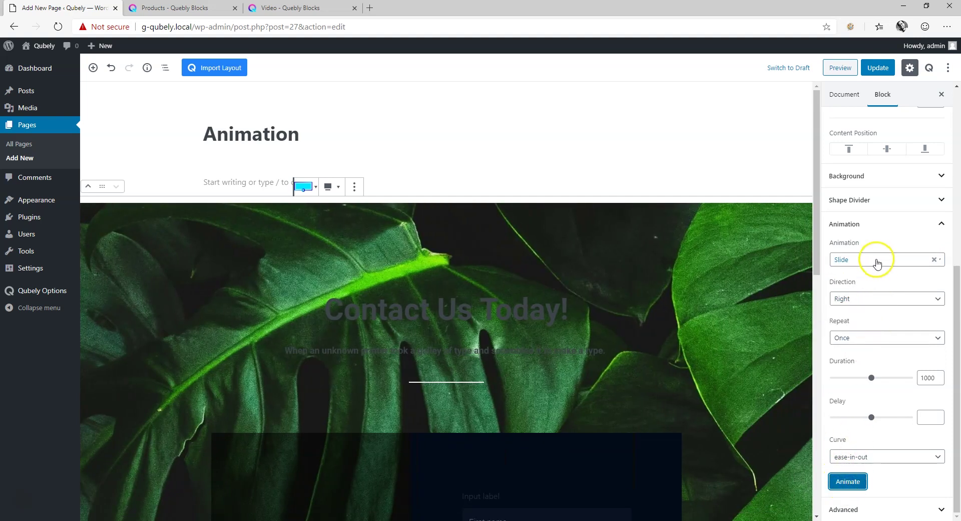
{"action": "left_click", "coordinate": [877, 262]}
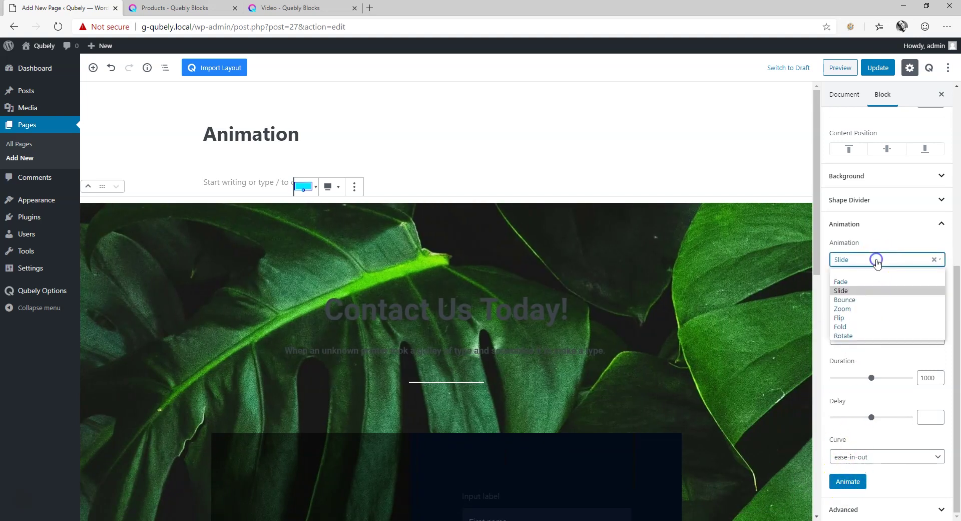